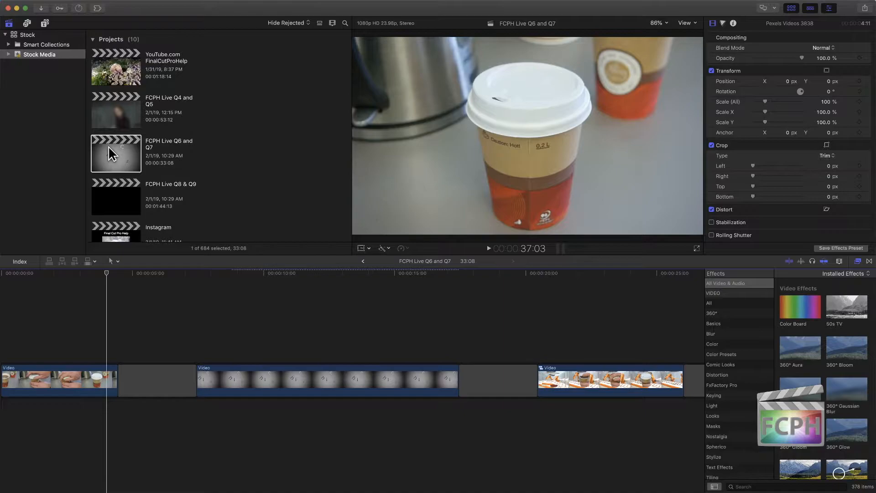
# - Switch to Safari and open the bookmarked mShatter product page
pyautogui.moveTo(328, 486)
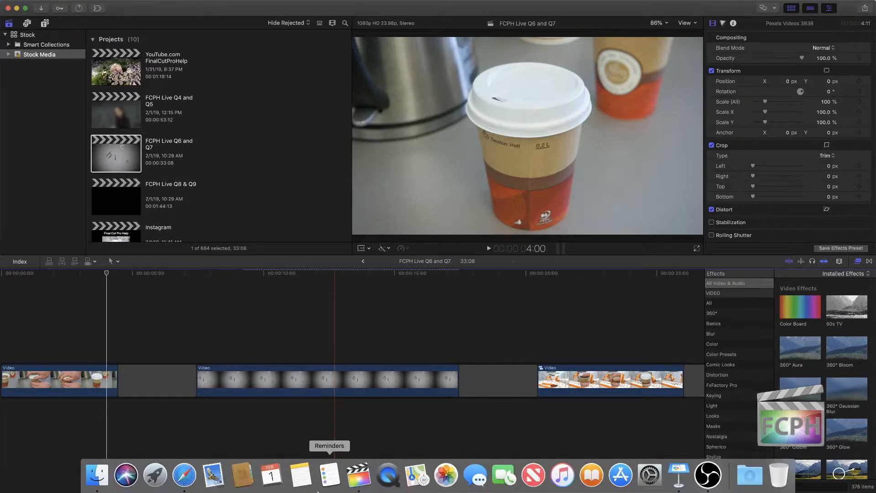
pyautogui.click(183, 477)
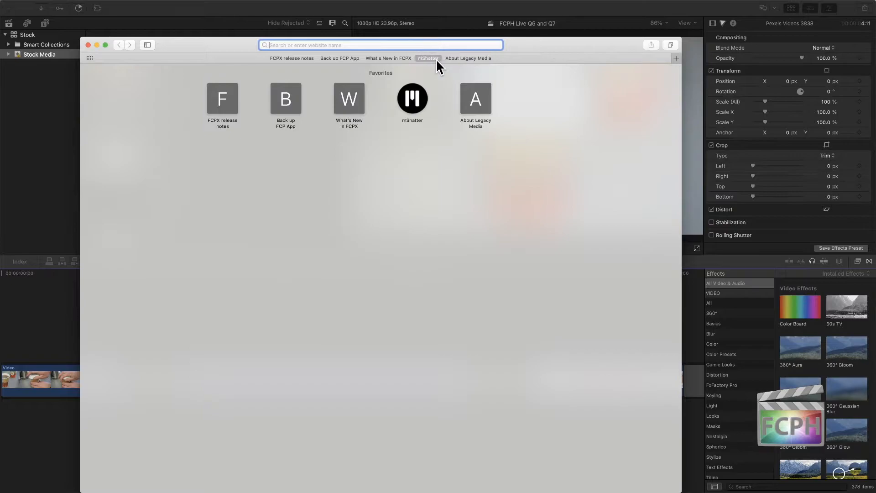
pyautogui.click(429, 58)
pyautogui.moveTo(545, 46); pyautogui.dragTo(548, 33)
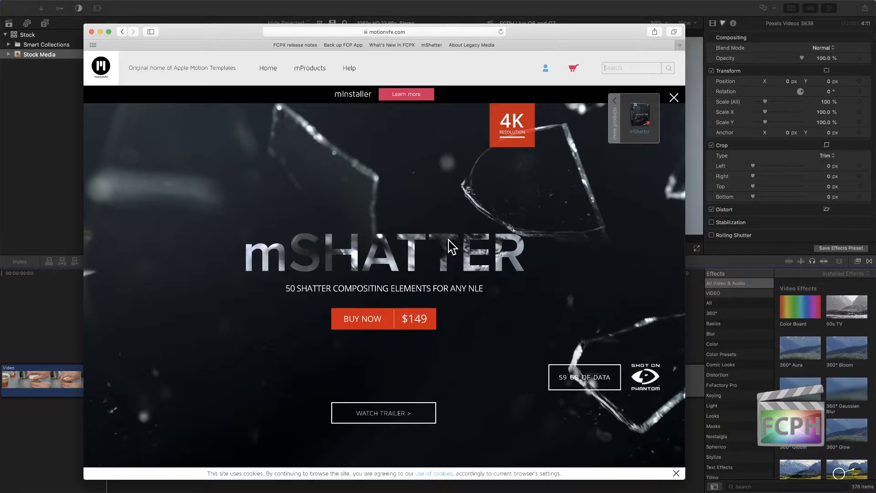
# - Watch parts of the mShatter trailer and look through the product page's sections on quality and compositions
pyautogui.scroll(-10, 450, 245)
pyautogui.scroll(-5, 451, 246)
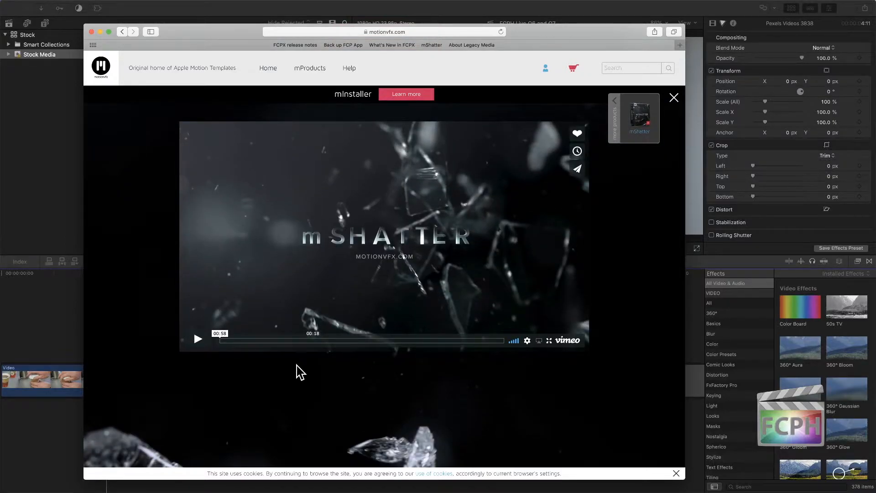
pyautogui.moveTo(330, 340); pyautogui.dragTo(436, 342)
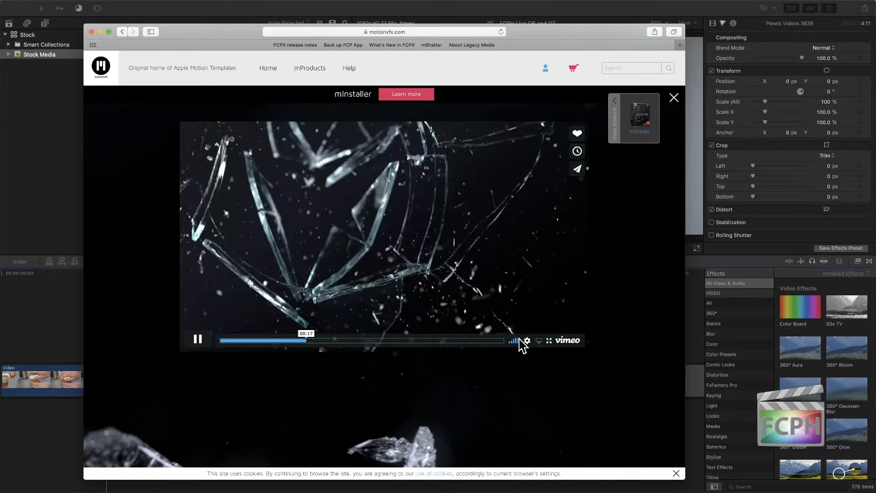
pyautogui.moveTo(503, 343); pyautogui.dragTo(493, 342)
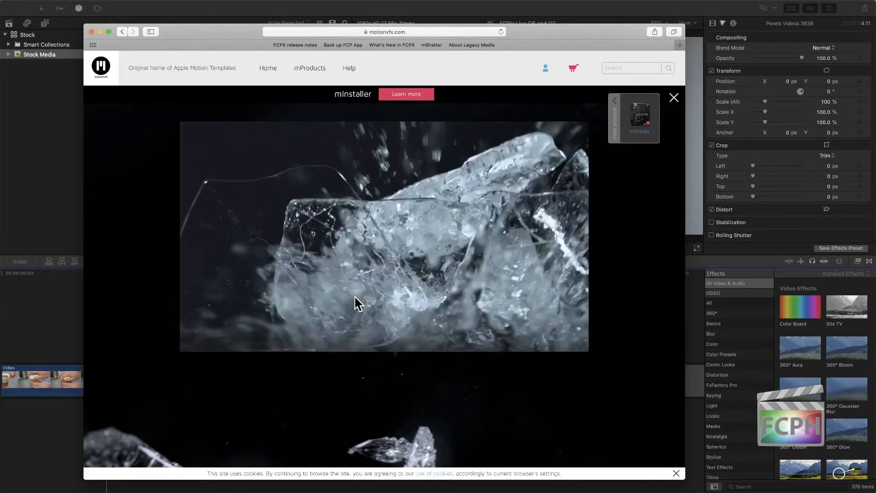
pyautogui.click(202, 347)
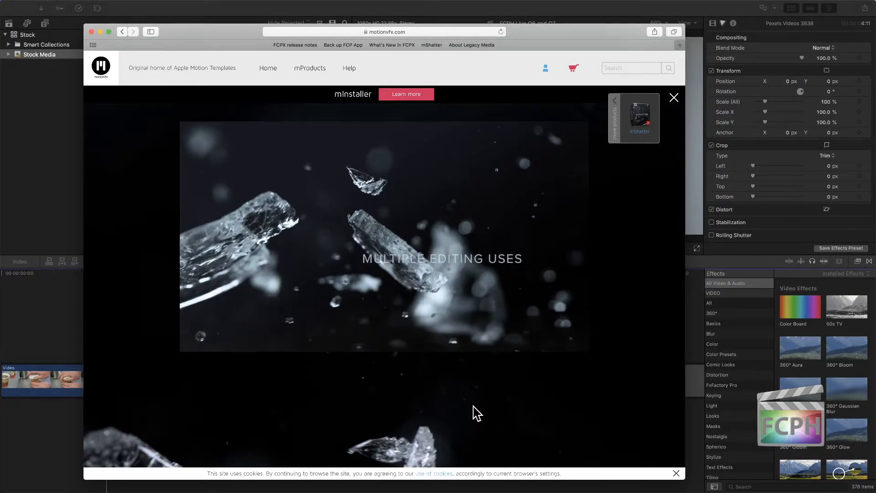
pyautogui.scroll(-10, 476, 412)
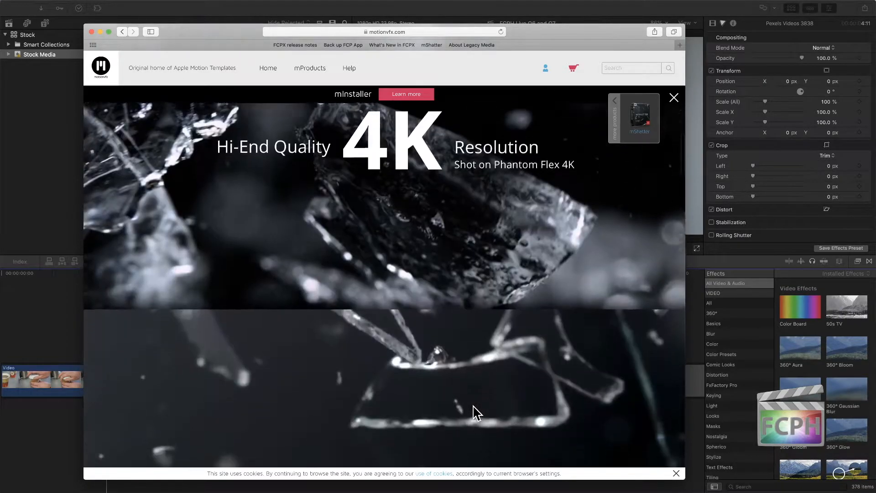
pyautogui.scroll(-5, 477, 413)
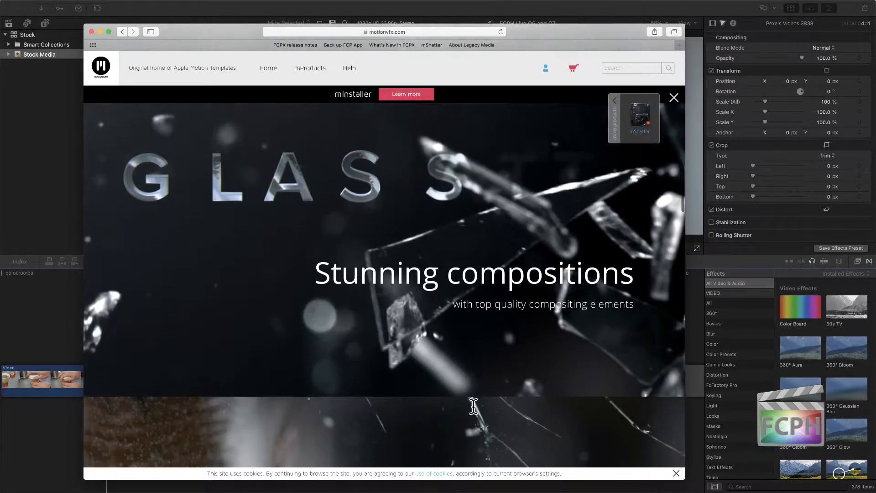
# - Return to Final Cut Pro and place the playhead at about 9:23, within the second video clip
pyautogui.click(53, 218)
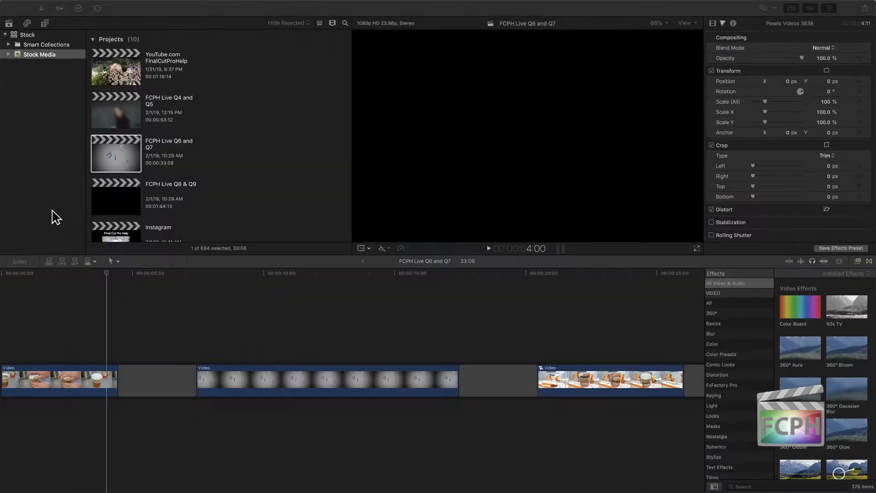
pyautogui.click(263, 276)
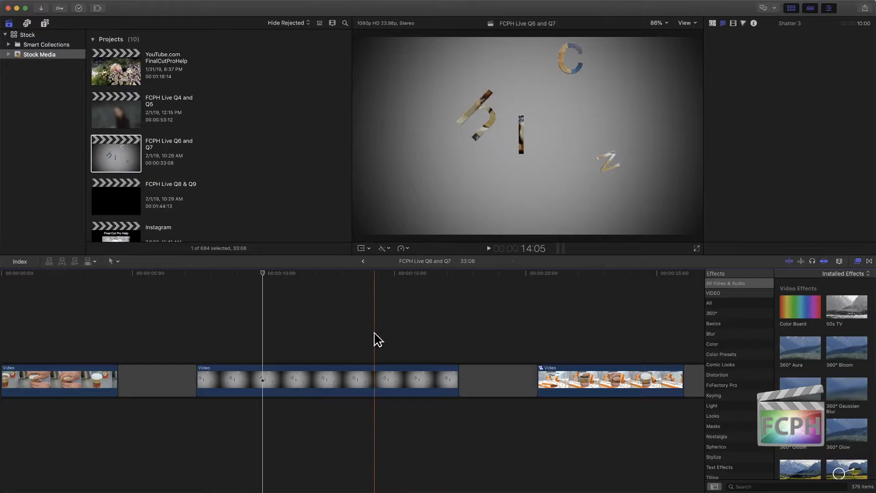
# - Preview the desktop image "Q6 What the effect should look like" and close the preview
pyautogui.press('super+Tab')
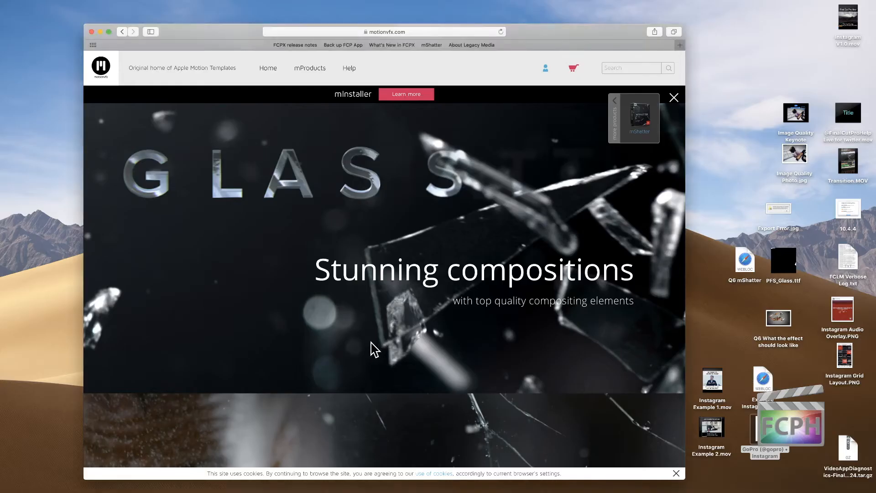
pyautogui.click(778, 320)
pyautogui.press('space')
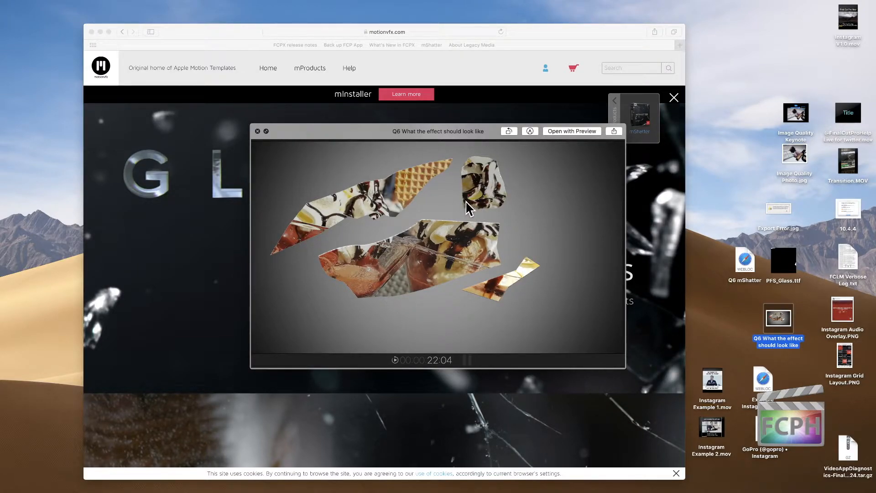
pyautogui.press('Down')
pyautogui.press('space')
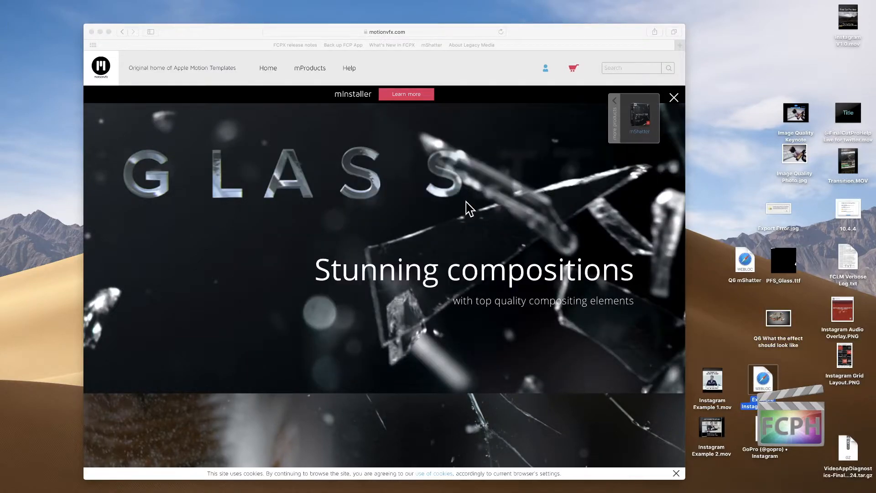
# - Return to Final Cut Pro and review the published generator parameters of the second clip, down to Background Controls
pyautogui.press('super+Tab')
pyautogui.press('super+Tab')
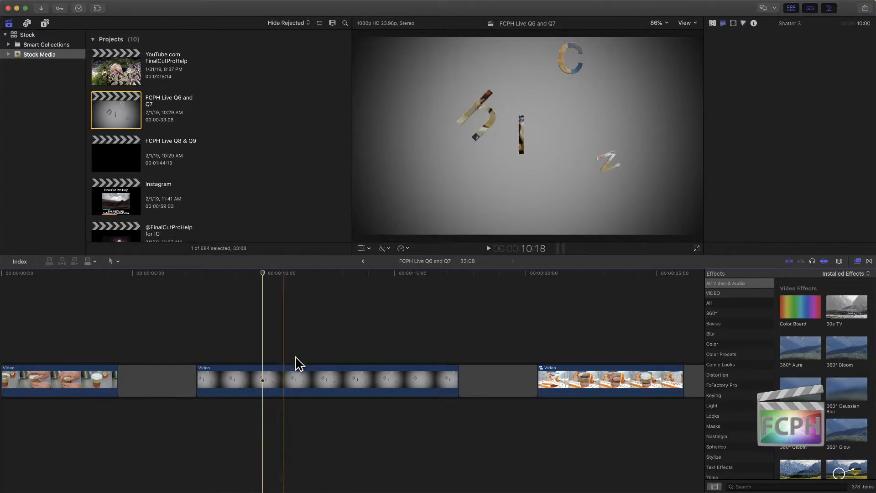
pyautogui.click(288, 379)
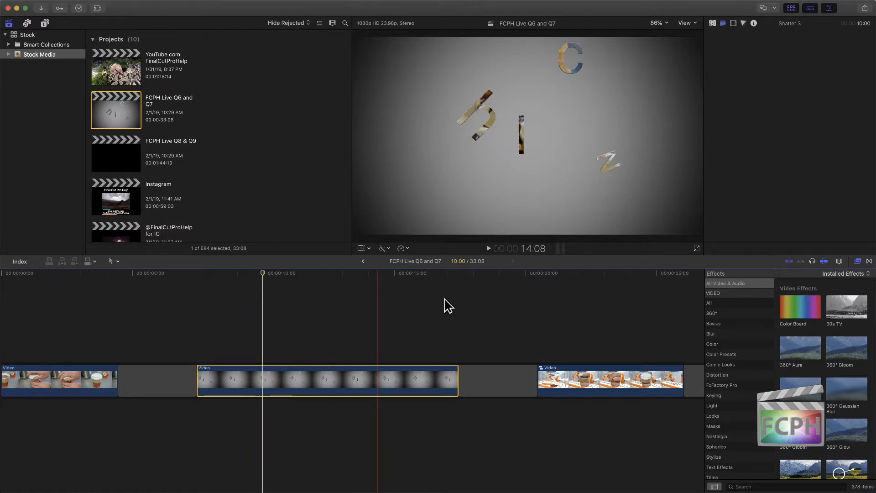
pyautogui.click(712, 24)
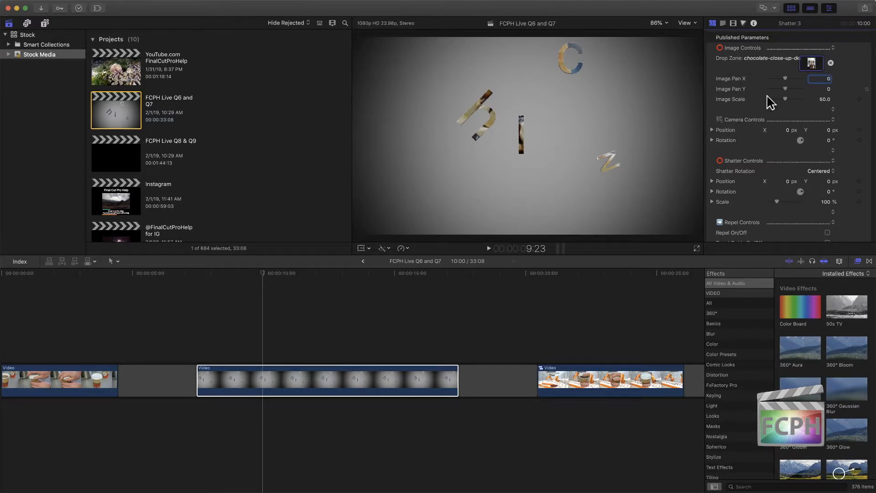
pyautogui.scroll(-5, 733, 142)
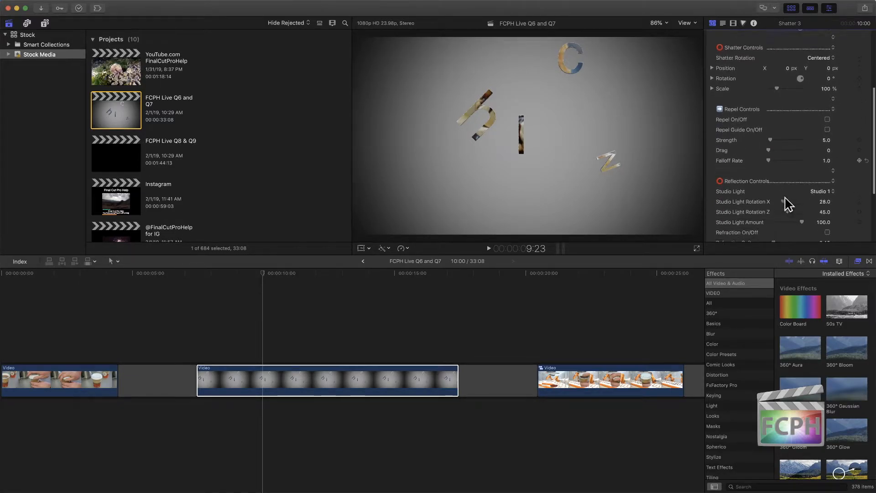
pyautogui.scroll(-4, 781, 197)
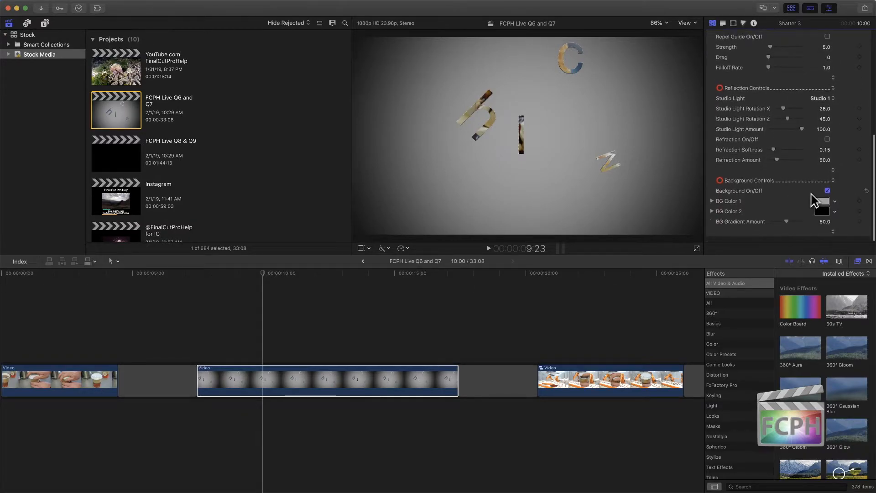
# - Try turning off the Shatter clip's background, and set its Image Pan X to -80
pyautogui.click(827, 190)
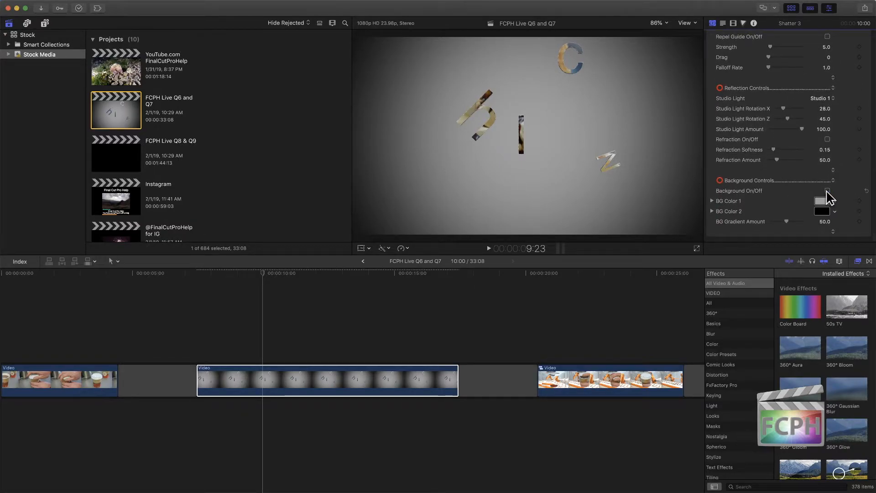
pyautogui.scroll(10, 753, 115)
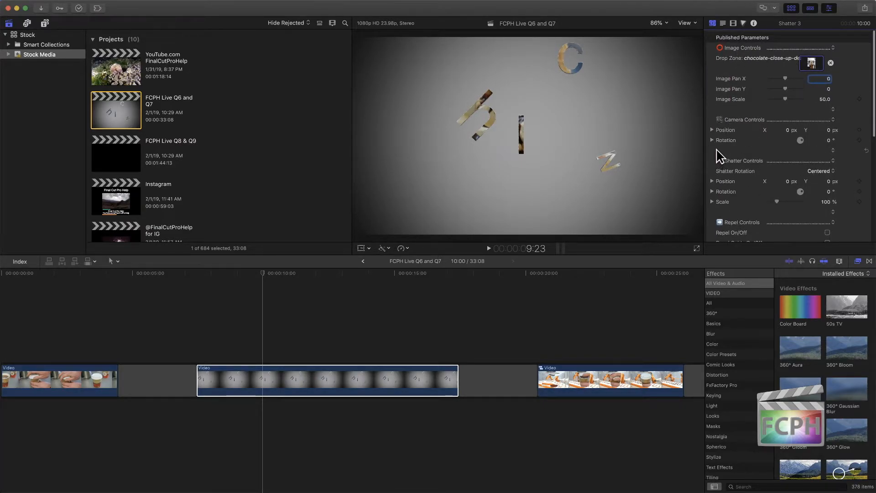
pyautogui.moveTo(784, 79); pyautogui.dragTo(782, 79)
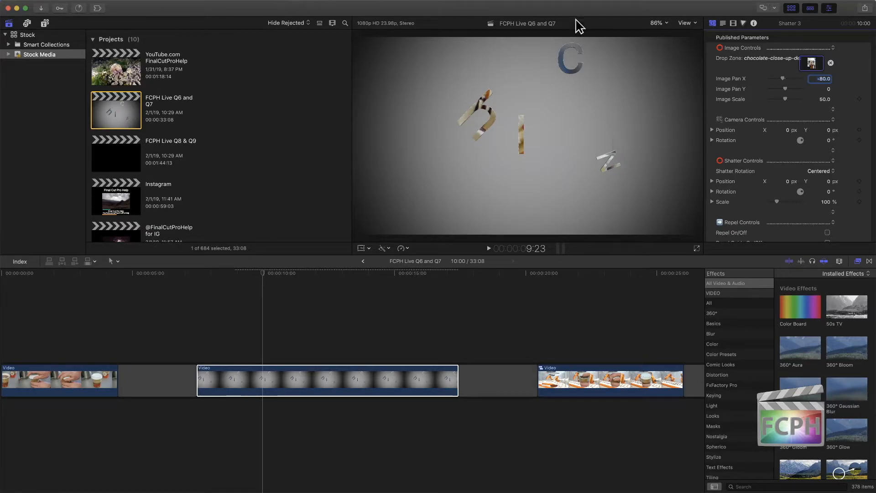
# - Find Shatter 3 among the Shatter generators, open it in Motion, and dismiss the missing-items warning
pyautogui.click(45, 23)
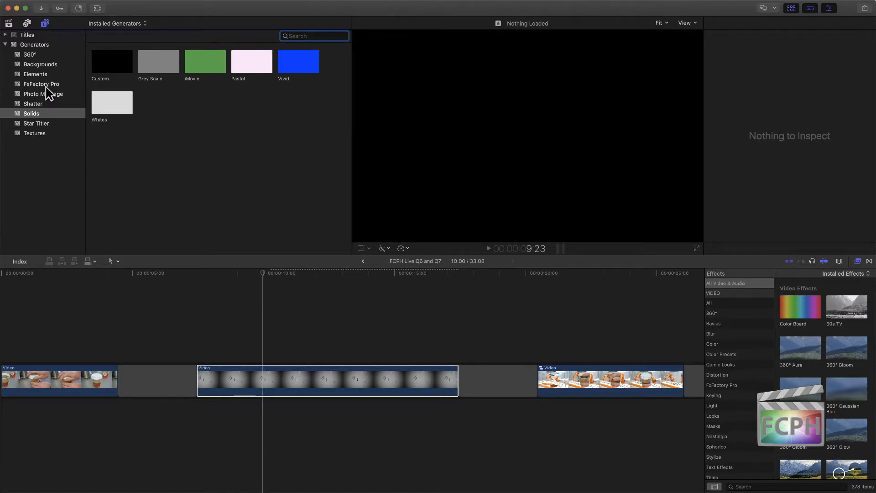
pyautogui.click(32, 104)
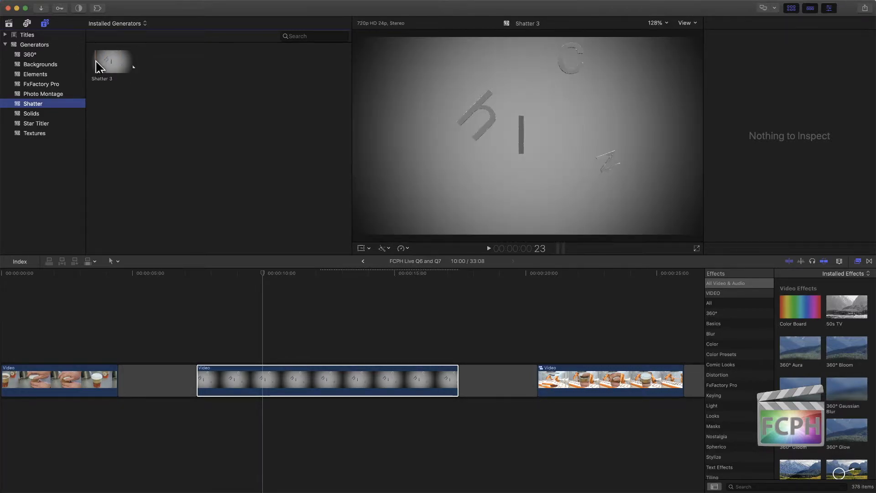
pyautogui.click(112, 64)
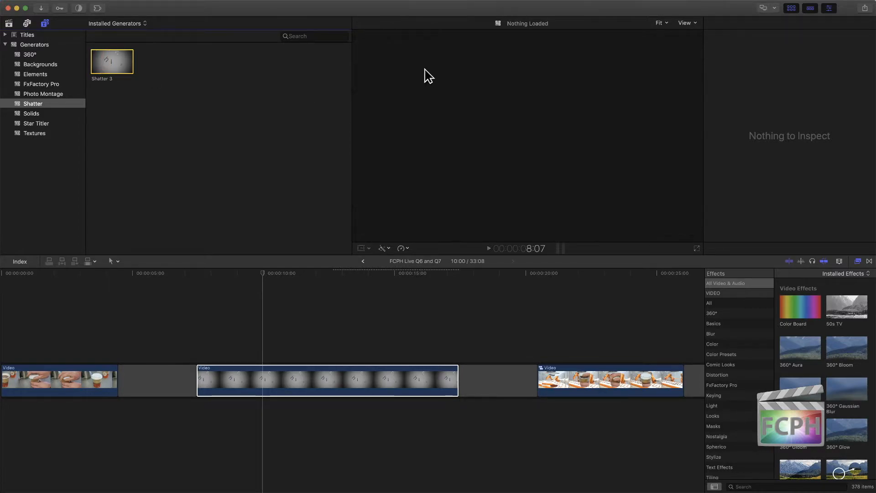
pyautogui.rightClick(117, 70)
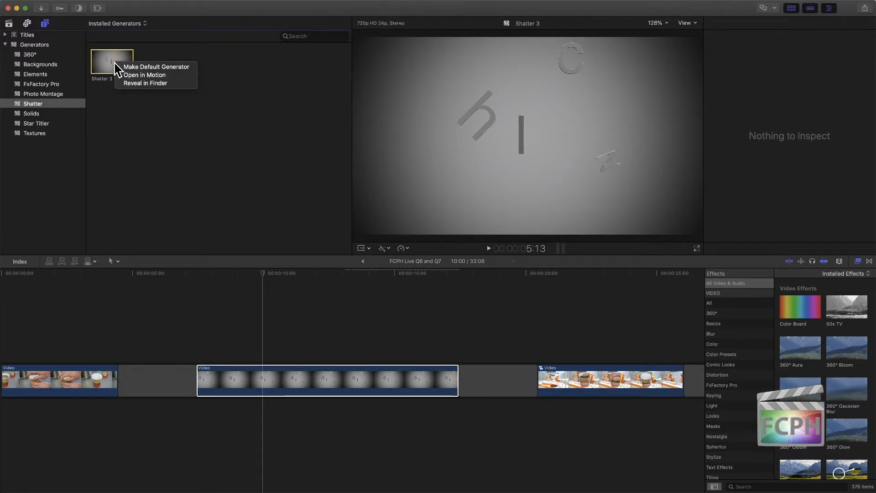
pyautogui.click(136, 76)
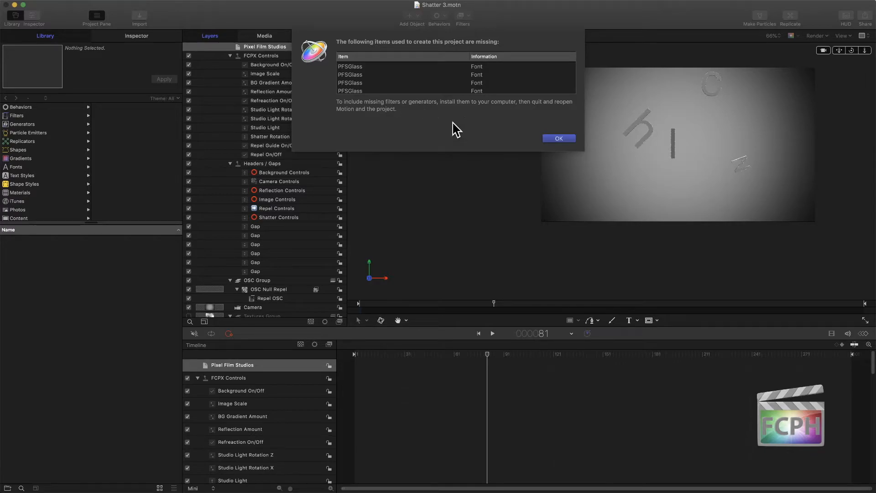
pyautogui.click(550, 140)
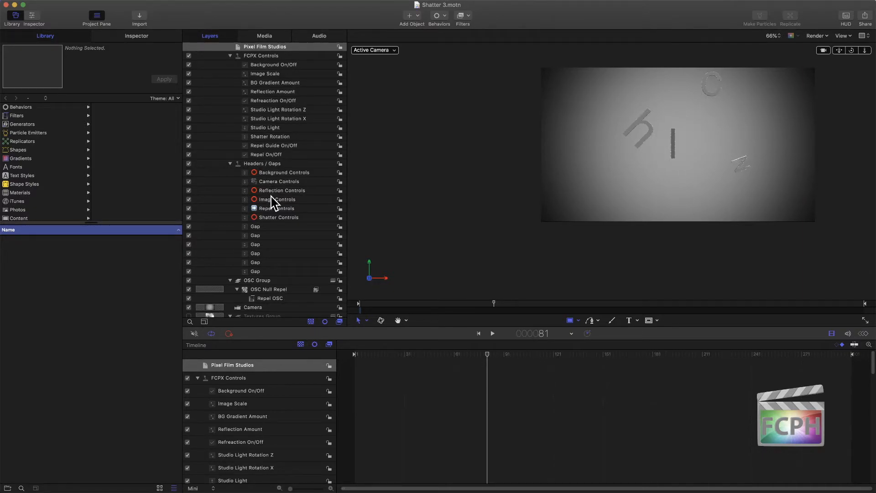
# - Look through the Shatter text layers in the Shatter Group and show the text formatting of Shatter 1
pyautogui.scroll(-3, 271, 200)
pyautogui.scroll(-6, 272, 201)
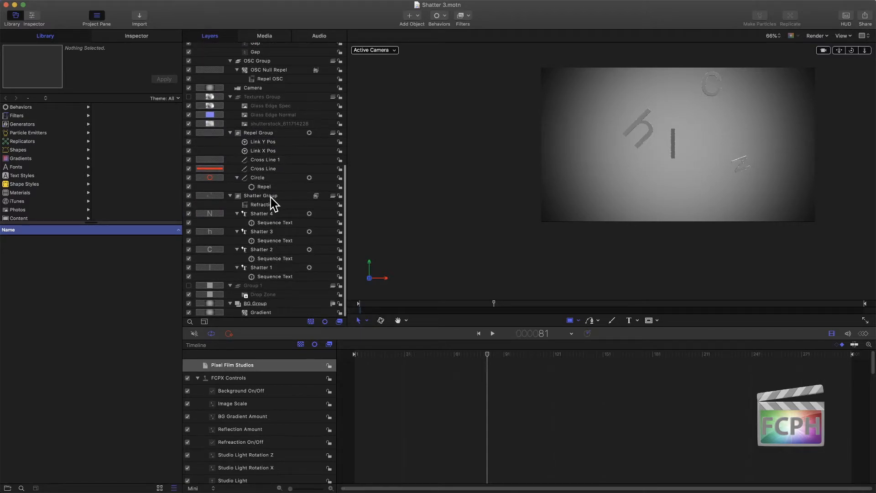
pyautogui.click(267, 231)
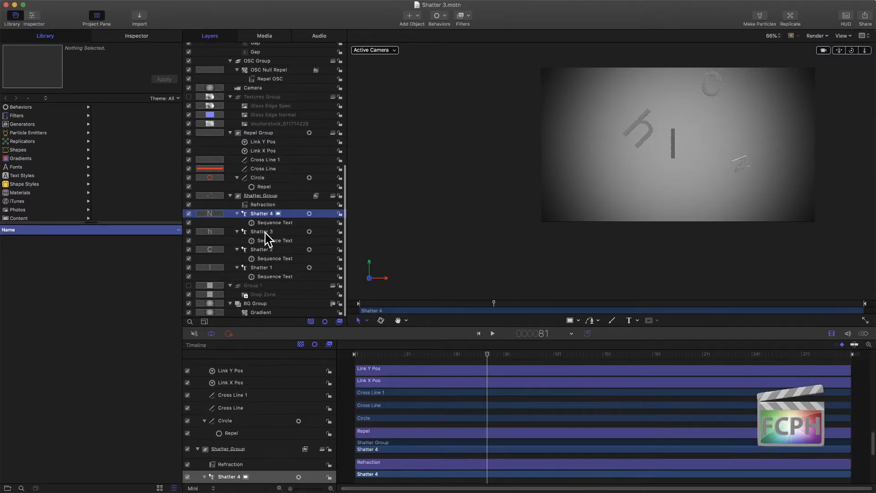
pyautogui.click(266, 250)
pyautogui.click(260, 268)
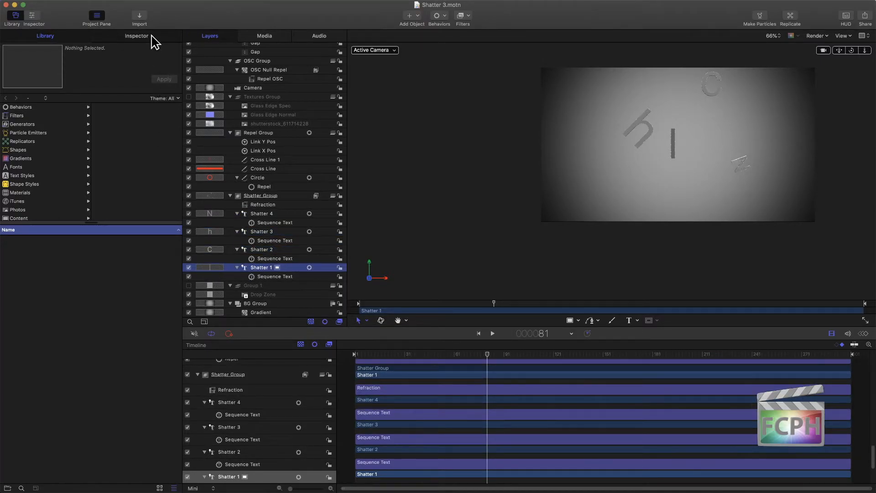
pyautogui.press('super+3')
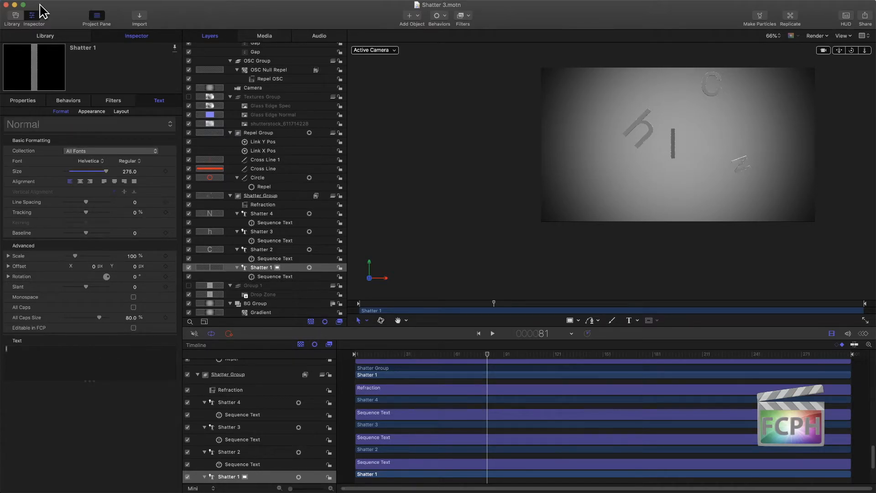
# - Close the Shatter 3 project in Motion and minimize Final Cut Pro to select the PFS_Glass.ttf font file on the desktop
pyautogui.click(6, 6)
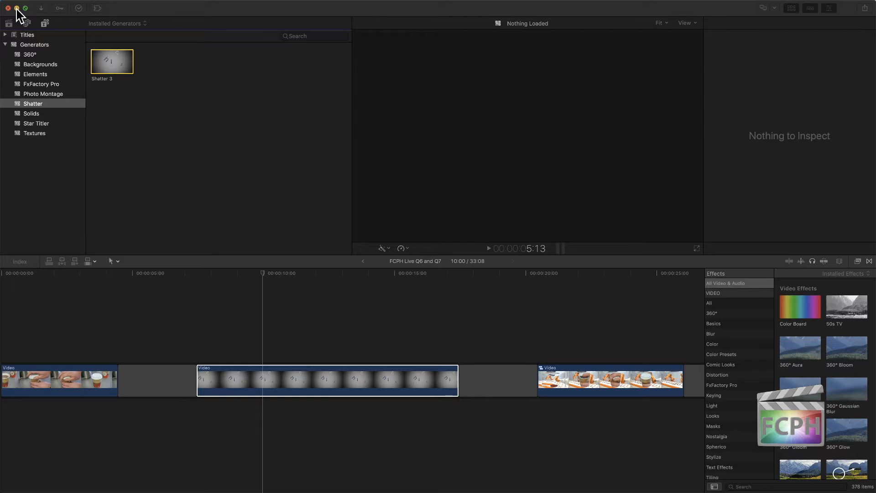
pyautogui.click(16, 8)
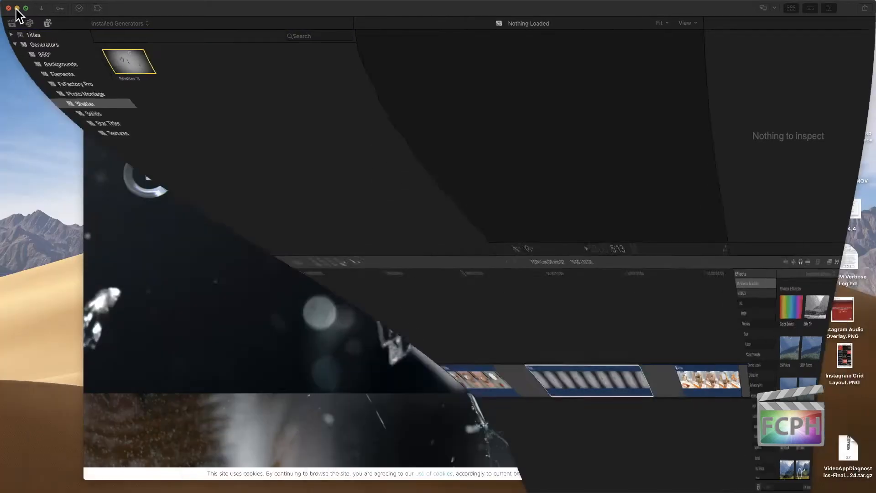
pyautogui.click(782, 281)
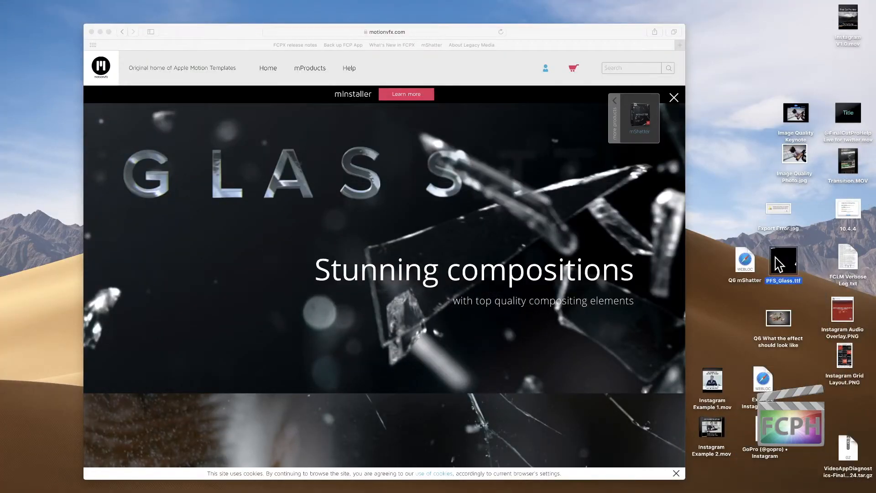
# - Open the PFS_Glass.ttf font file, install the PFSGlass font, and close Font Book
pyautogui.doubleClick(790, 260)
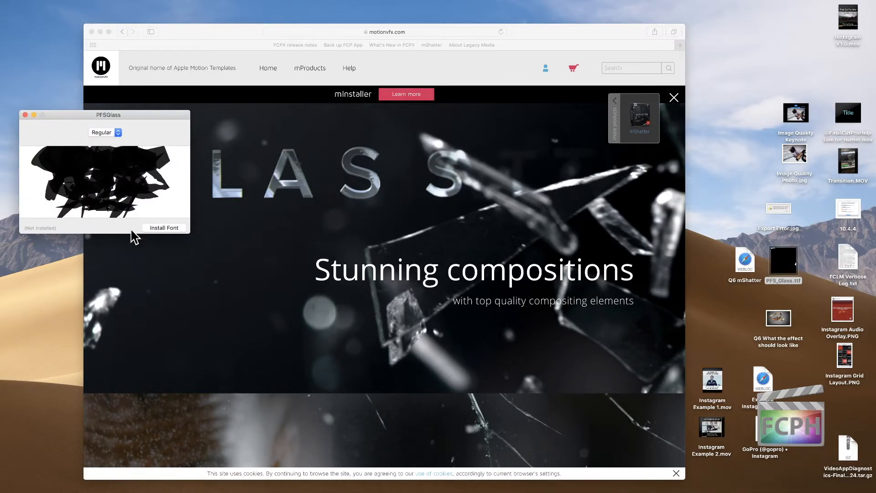
pyautogui.click(166, 226)
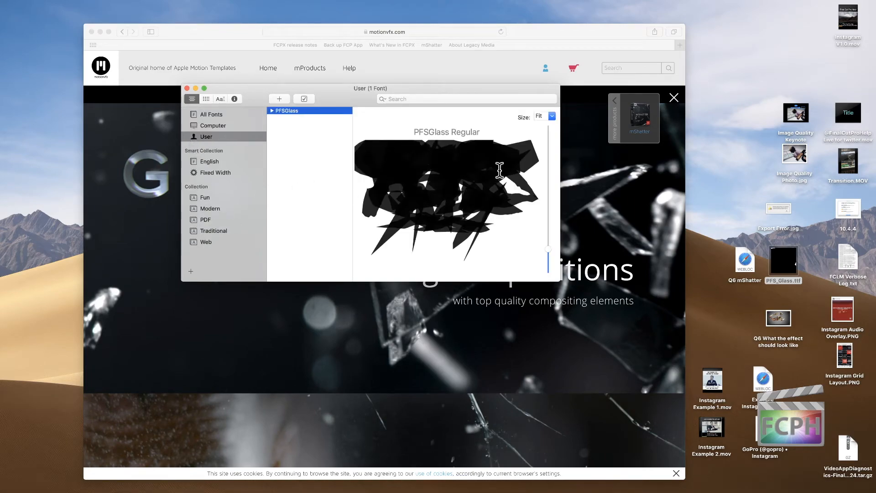
pyautogui.scroll(-1, 472, 193)
pyautogui.scroll(-1, 520, 276)
pyautogui.click(187, 88)
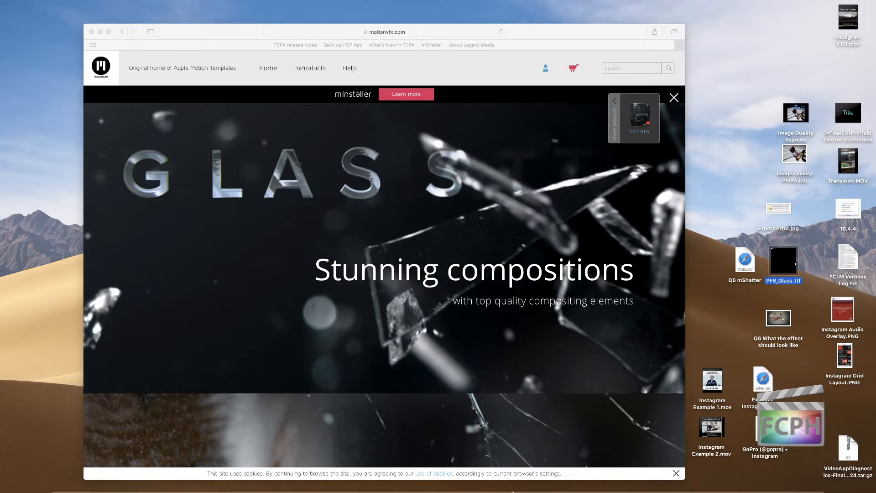
# - Quit Motion completely
pyautogui.moveTo(507, 487)
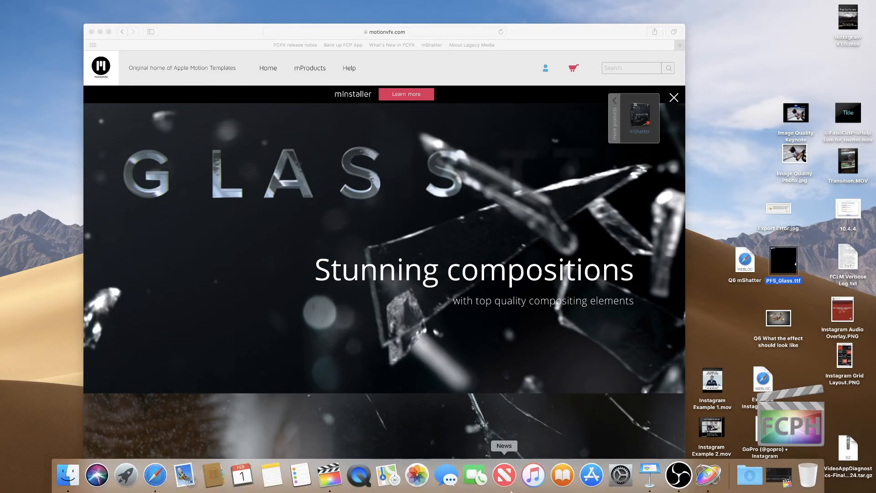
pyautogui.rightClick(703, 478)
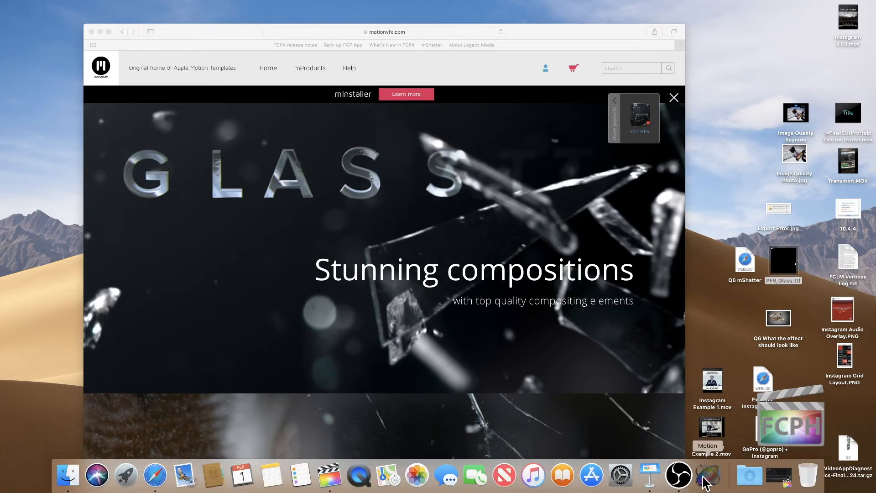
pyautogui.click(716, 445)
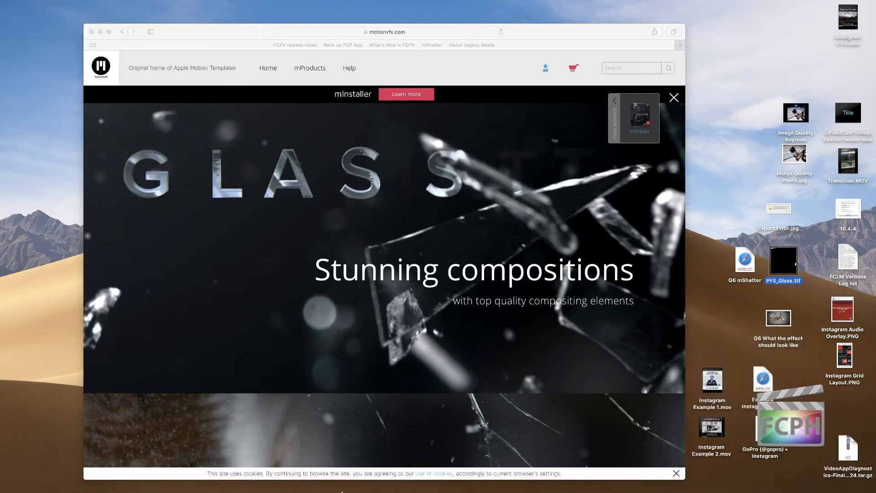
# - Return to Final Cut Pro and open the Shatter 3 generator in Motion
pyautogui.click(335, 481)
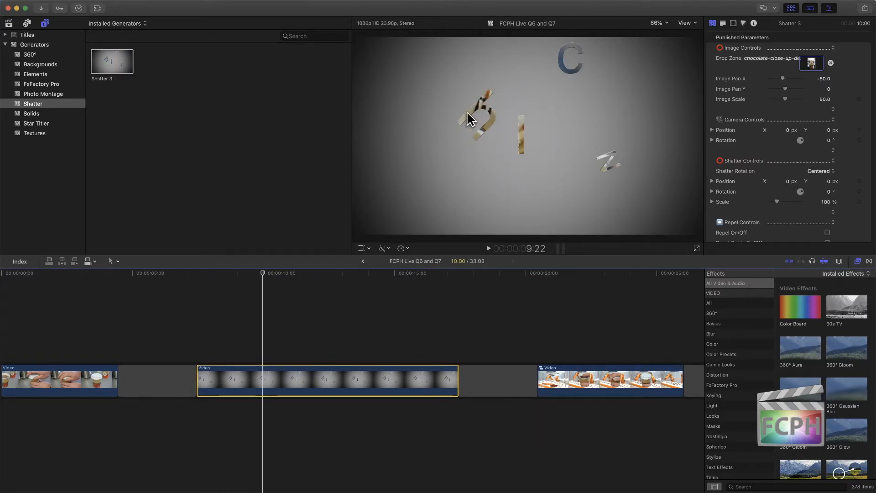
pyautogui.rightClick(116, 63)
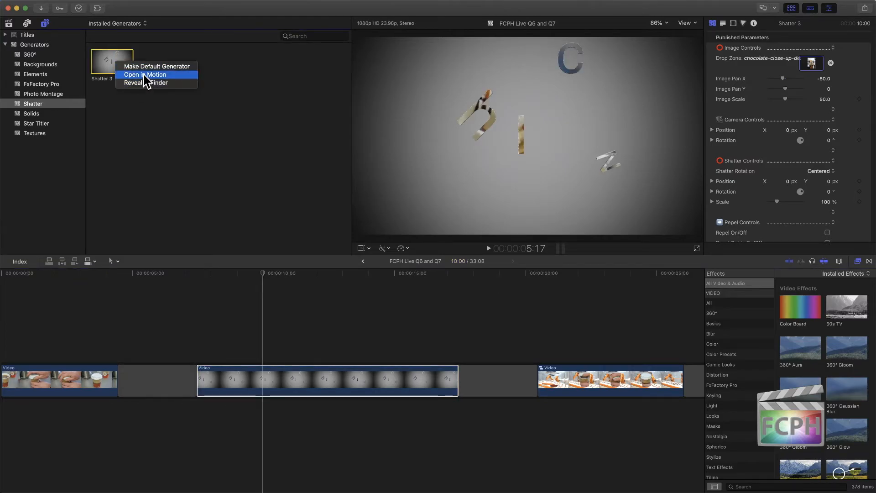
pyautogui.click(143, 74)
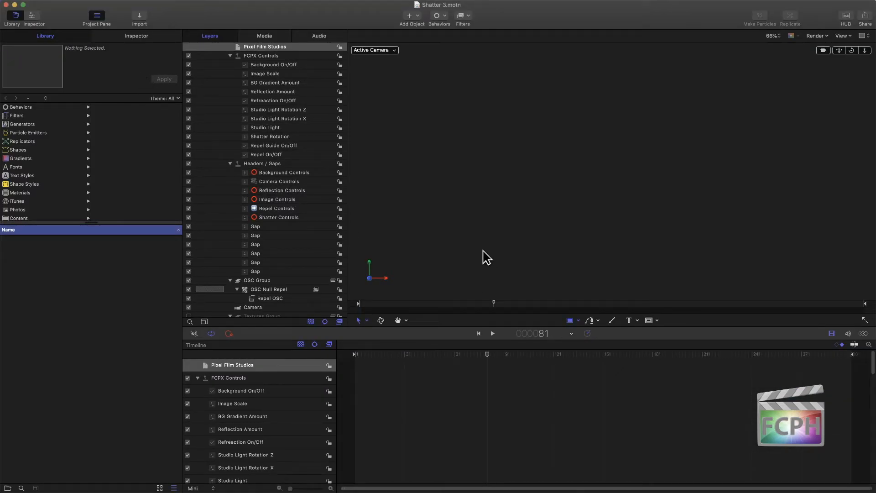
# - Preview the shards at frame 9 fitted to the canvas, and show the text formatting of the Shatter 4 layer
pyautogui.moveTo(475, 359); pyautogui.dragTo(368, 359)
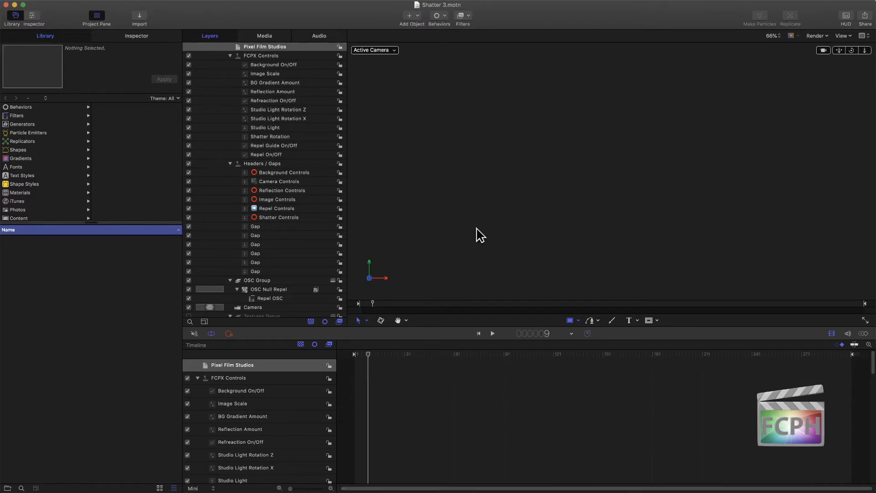
pyautogui.hotkey('shift', 'z')
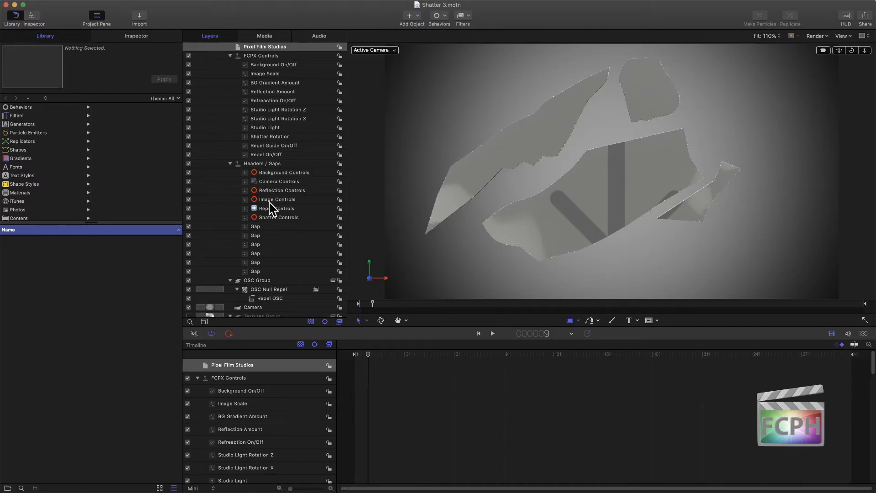
pyautogui.scroll(-10, 278, 210)
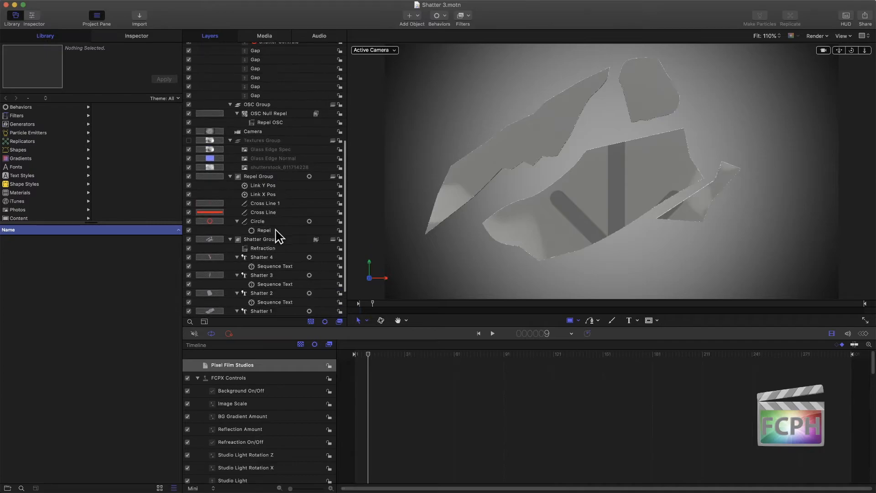
pyautogui.click(279, 258)
pyautogui.click(136, 36)
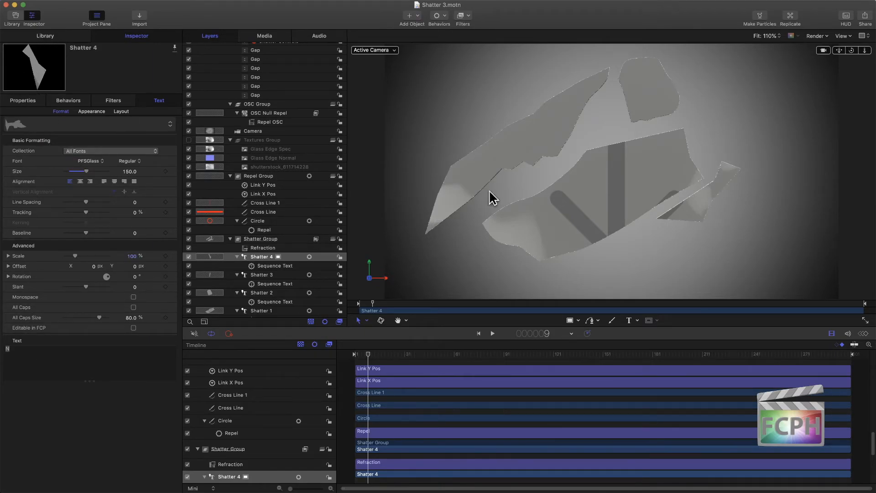
# - Try the letters M, L, P, W, D and G as the Shatter 4 layer's text, finishing with D
pyautogui.click(35, 358)
pyautogui.press('BackSpace')
pyautogui.write('M')
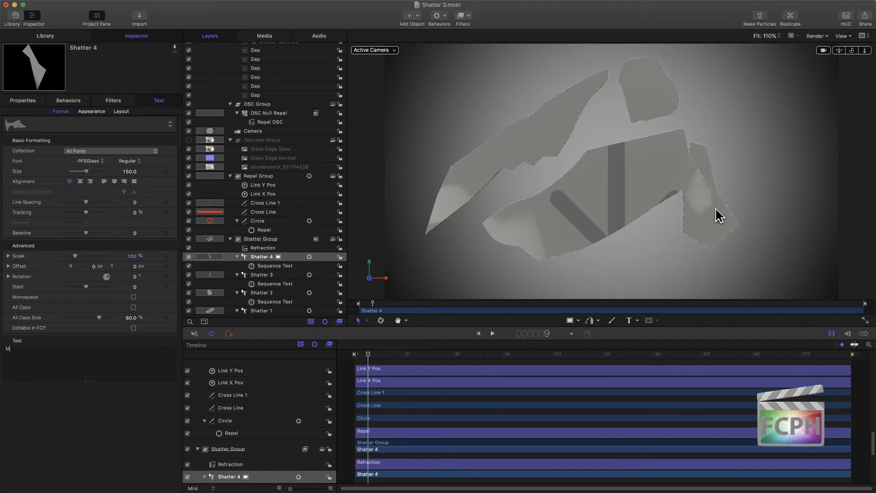
pyautogui.press('BackSpace')
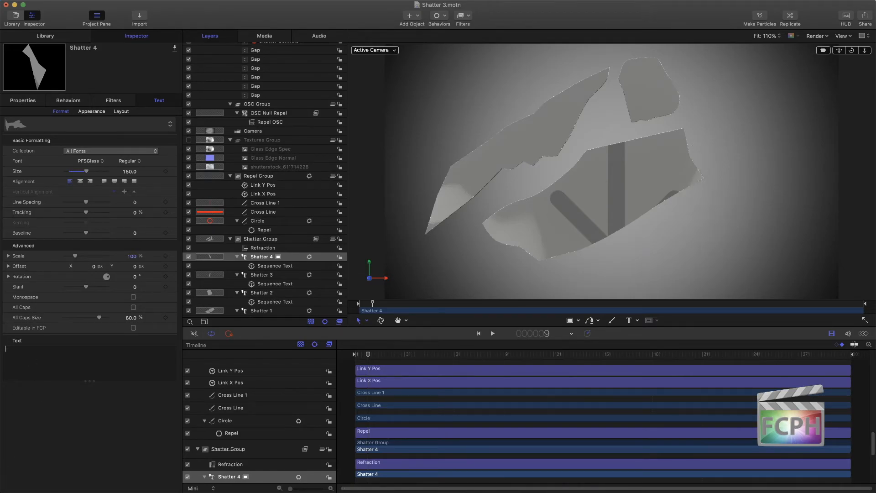
pyautogui.write('L')
pyautogui.press('BackSpace')
pyautogui.write('P')
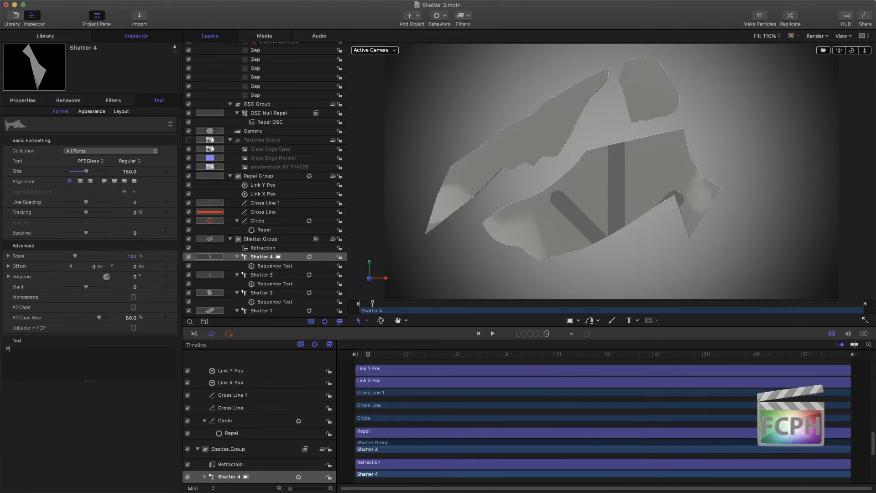
pyautogui.press('BackSpace')
pyautogui.write('W')
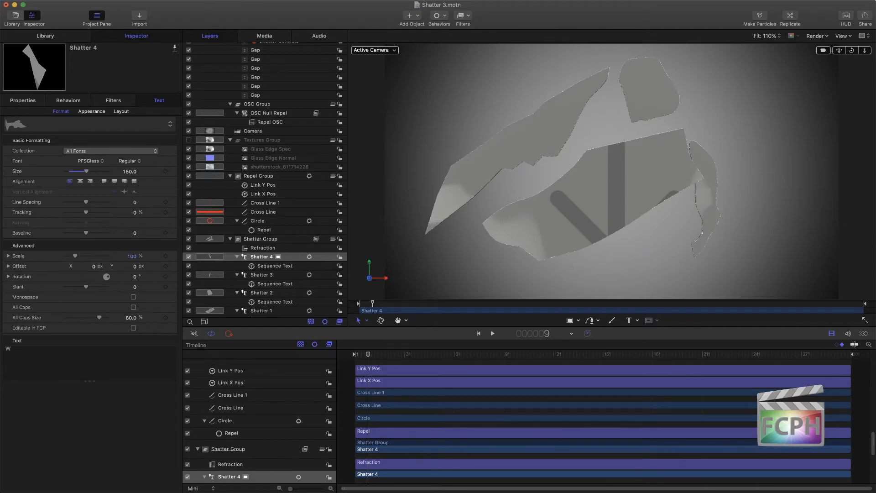
pyautogui.press('BackSpace')
pyautogui.write('D')
pyautogui.press('BackSpace')
pyautogui.write('G')
pyautogui.press('BackSpace')
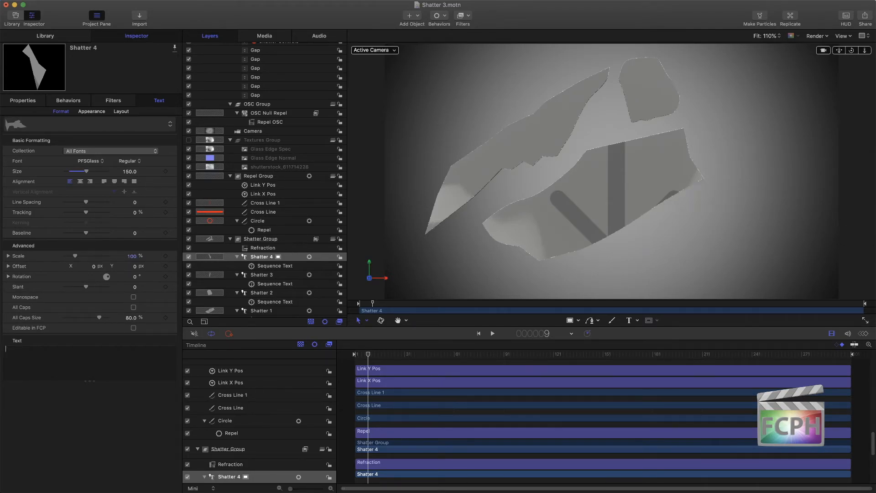
pyautogui.write('D')
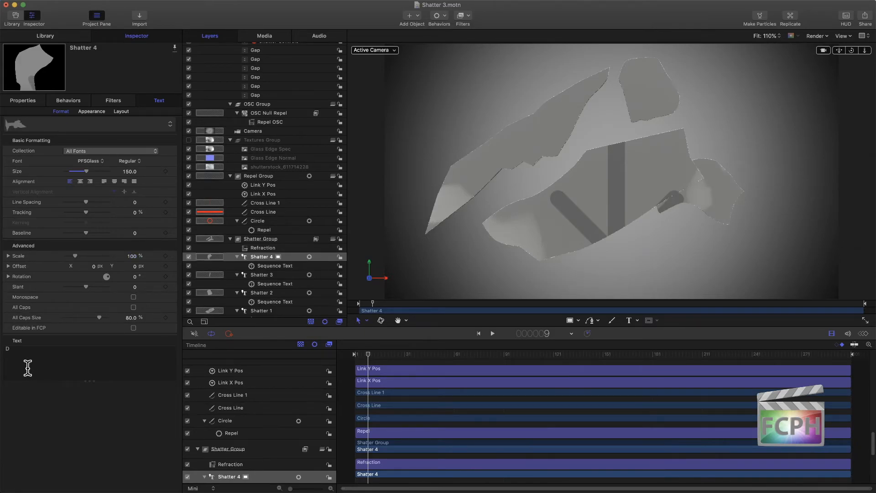
# - Close the Shatter 3 project without saving its changes, and recheck the Shatter generators in Final Cut Pro
pyautogui.click(6, 5)
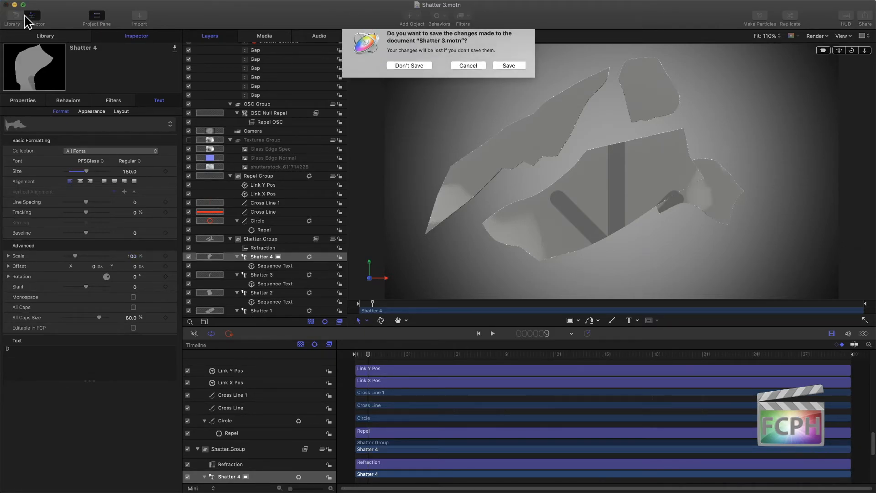
pyautogui.click(409, 64)
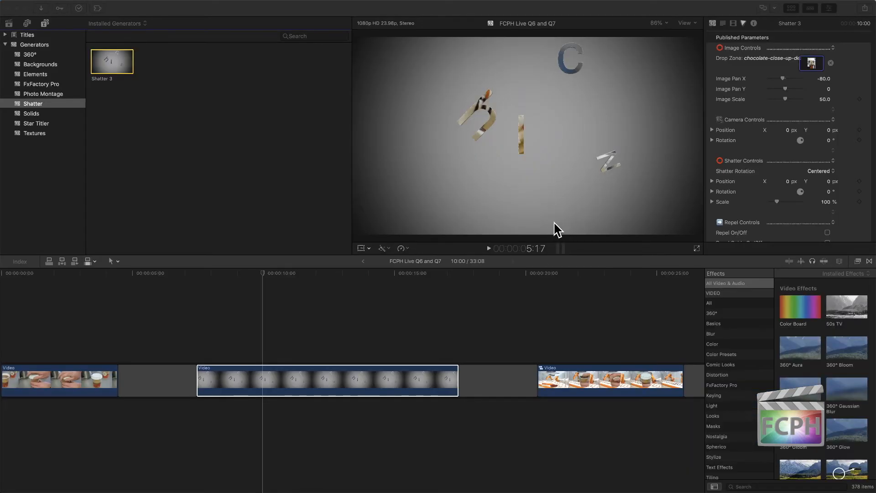
pyautogui.click(36, 114)
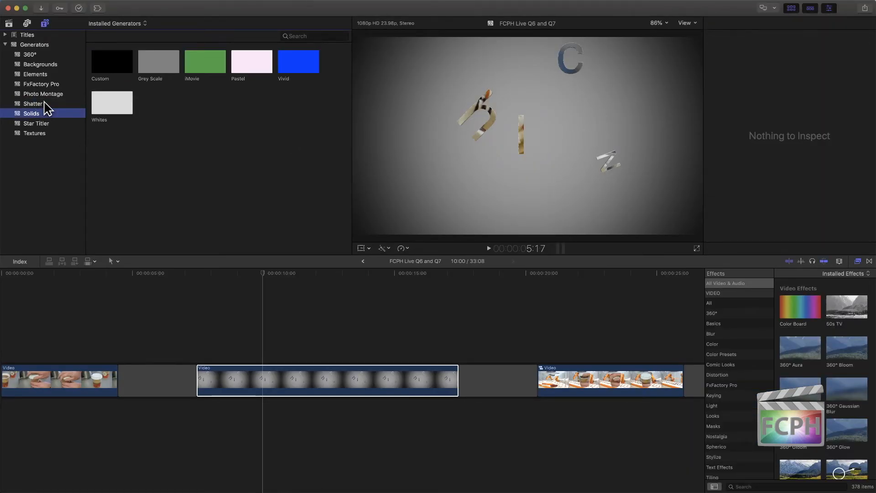
pyautogui.click(39, 104)
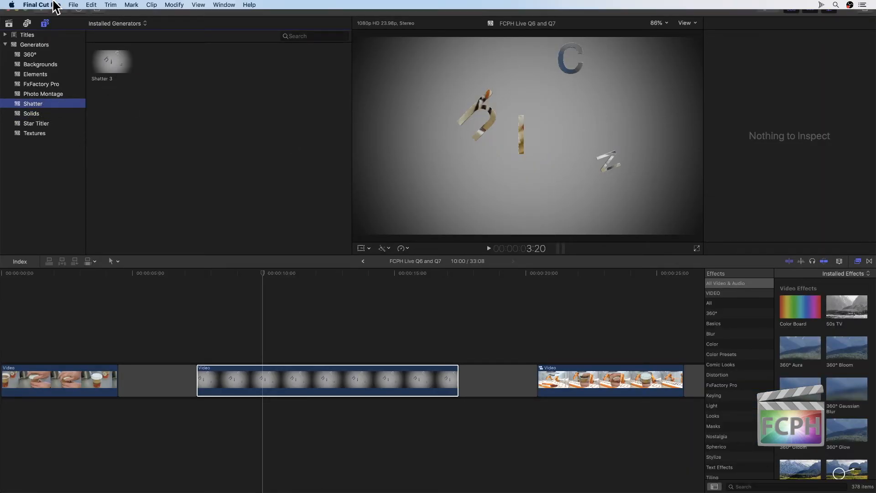
# - Quit Final Cut Pro and reopen it with the same timeline
pyautogui.click(50, 5)
pyautogui.click(69, 119)
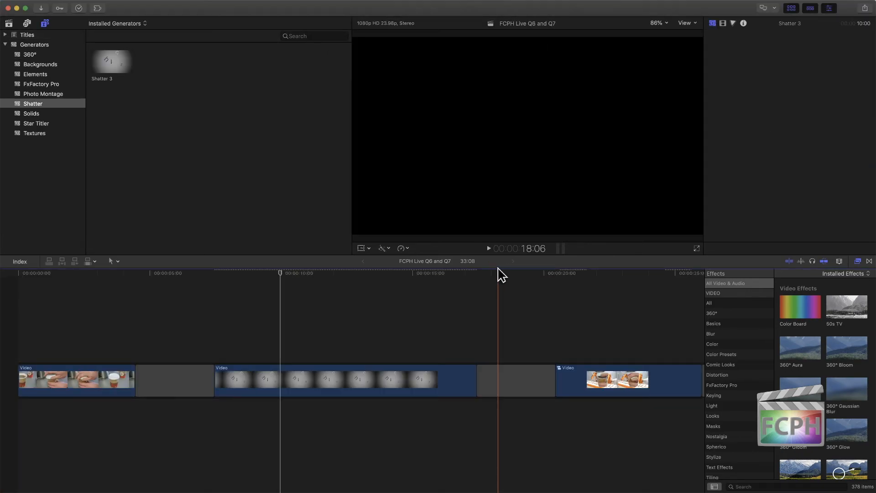
# - Select the Shatter 3 generator and check the Shatter clip in the timeline, ending with the playhead at 13:05
pyautogui.click(117, 66)
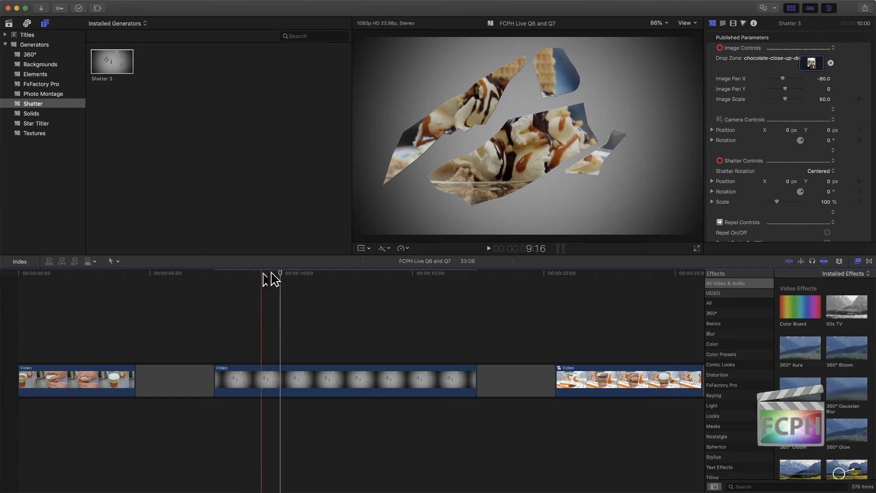
pyautogui.moveTo(281, 274)
pyautogui.mouseDown()
pyautogui.moveTo(359, 273)
pyautogui.moveTo(272, 286)
pyautogui.mouseUp()
pyautogui.click(365, 292)
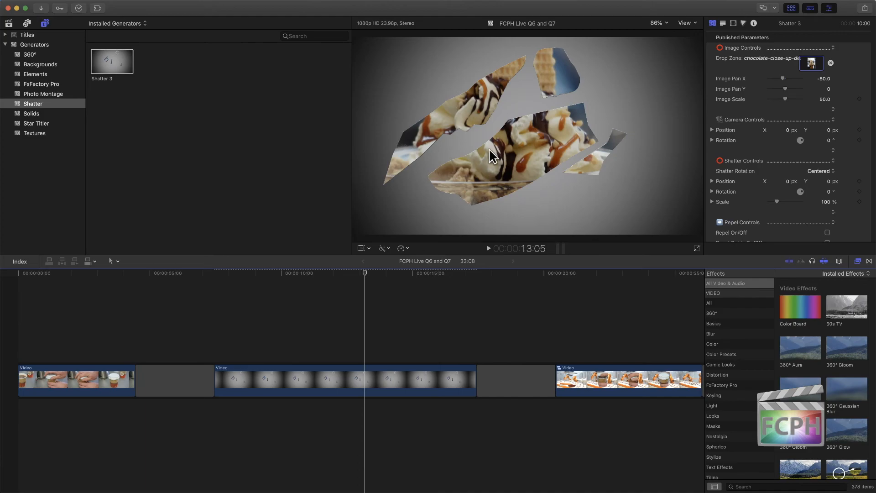